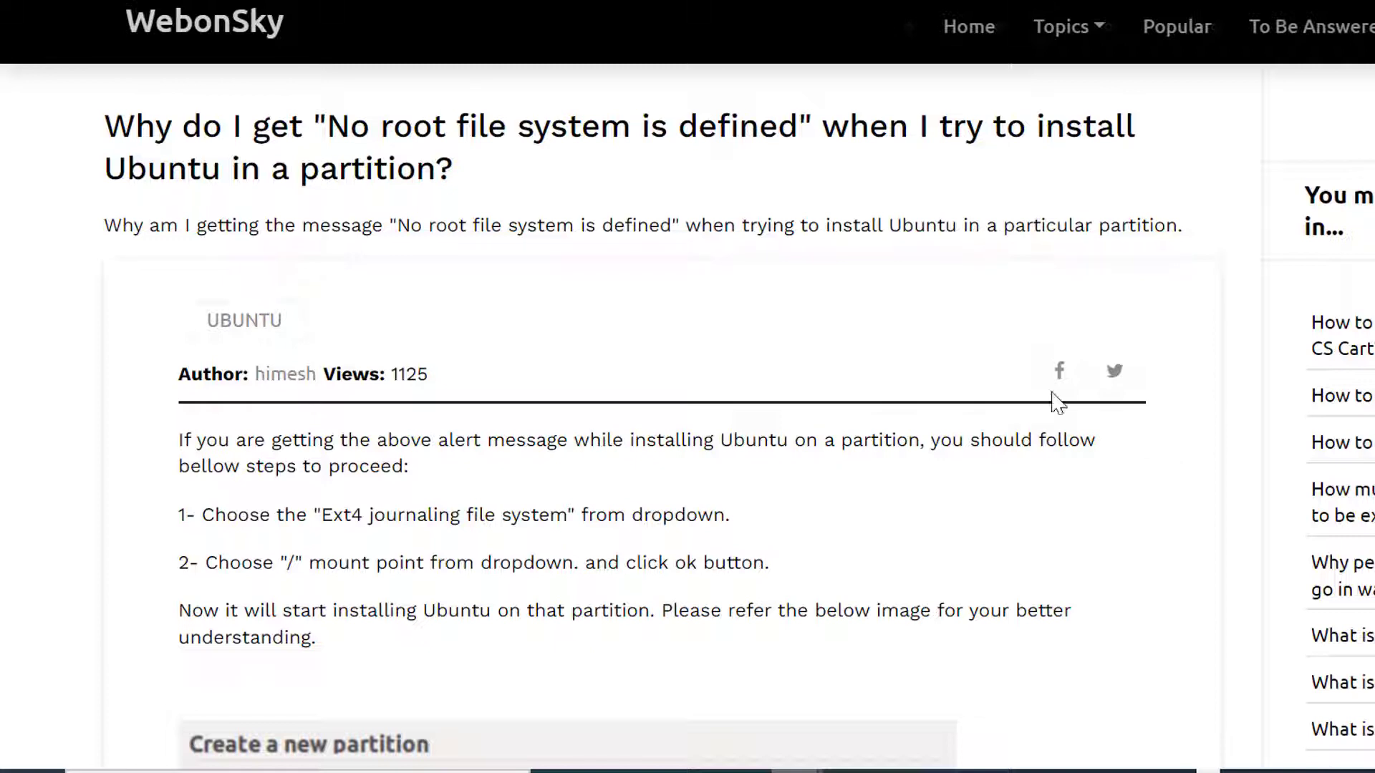
Highlight the error text 'No root file system is defined' in the article title.
left_click_drag(327, 127, 801, 127)
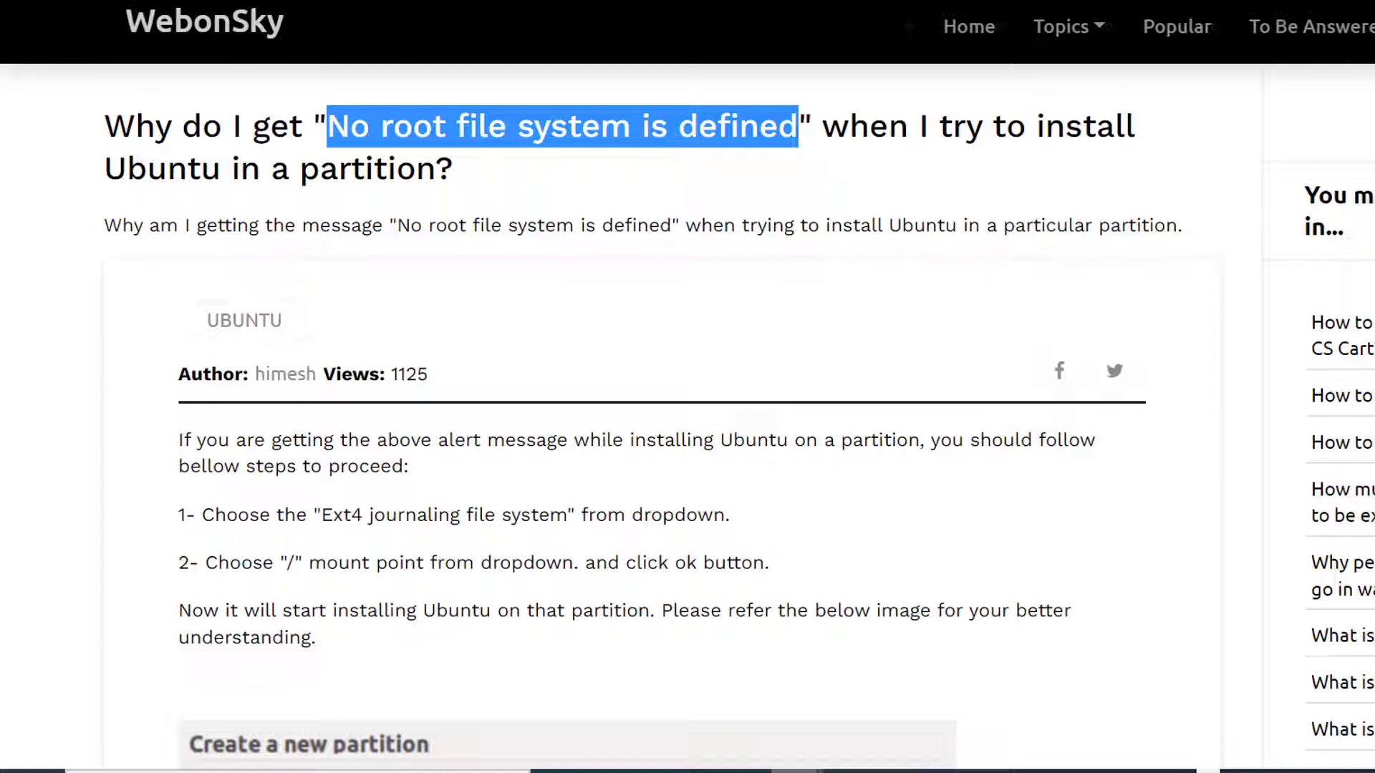
scroll(688, 408, "down", 2)
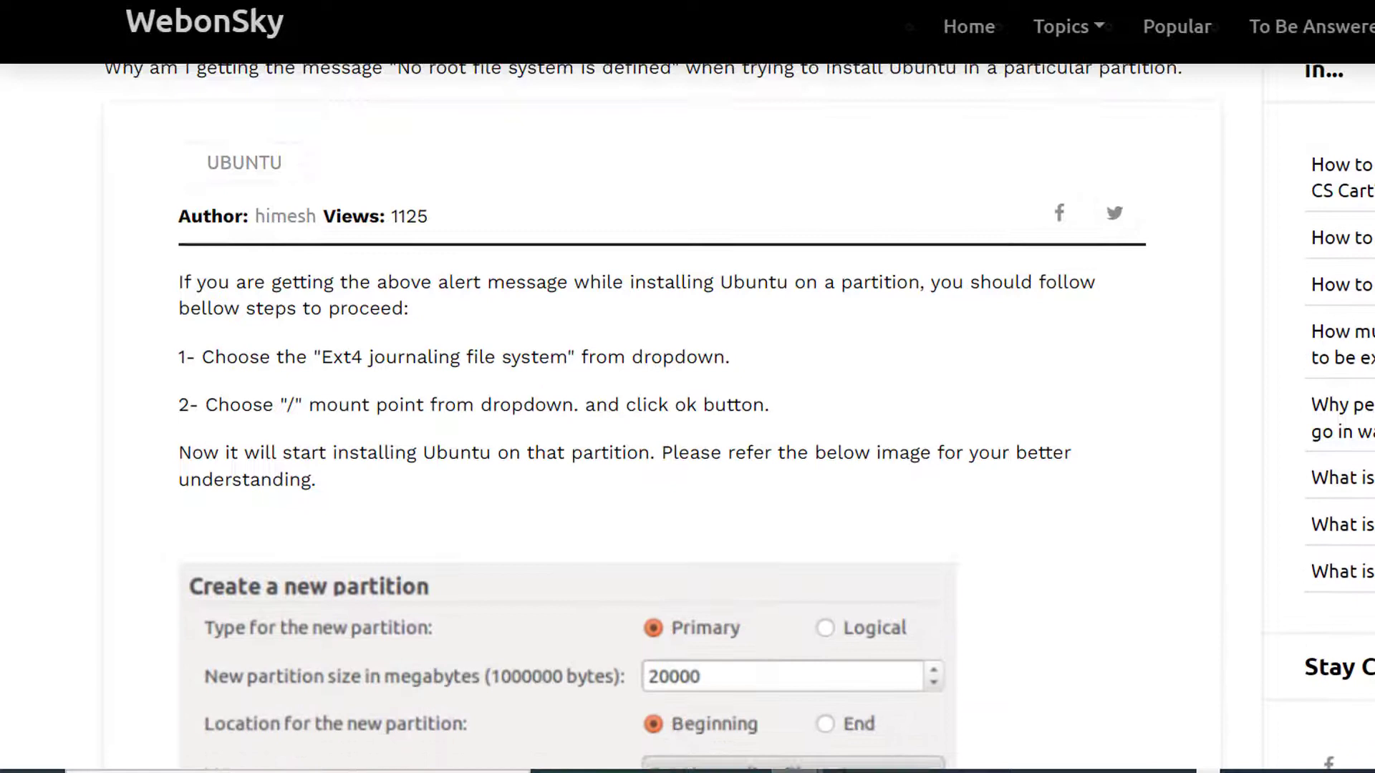
scroll(689, 430, "down", 2)
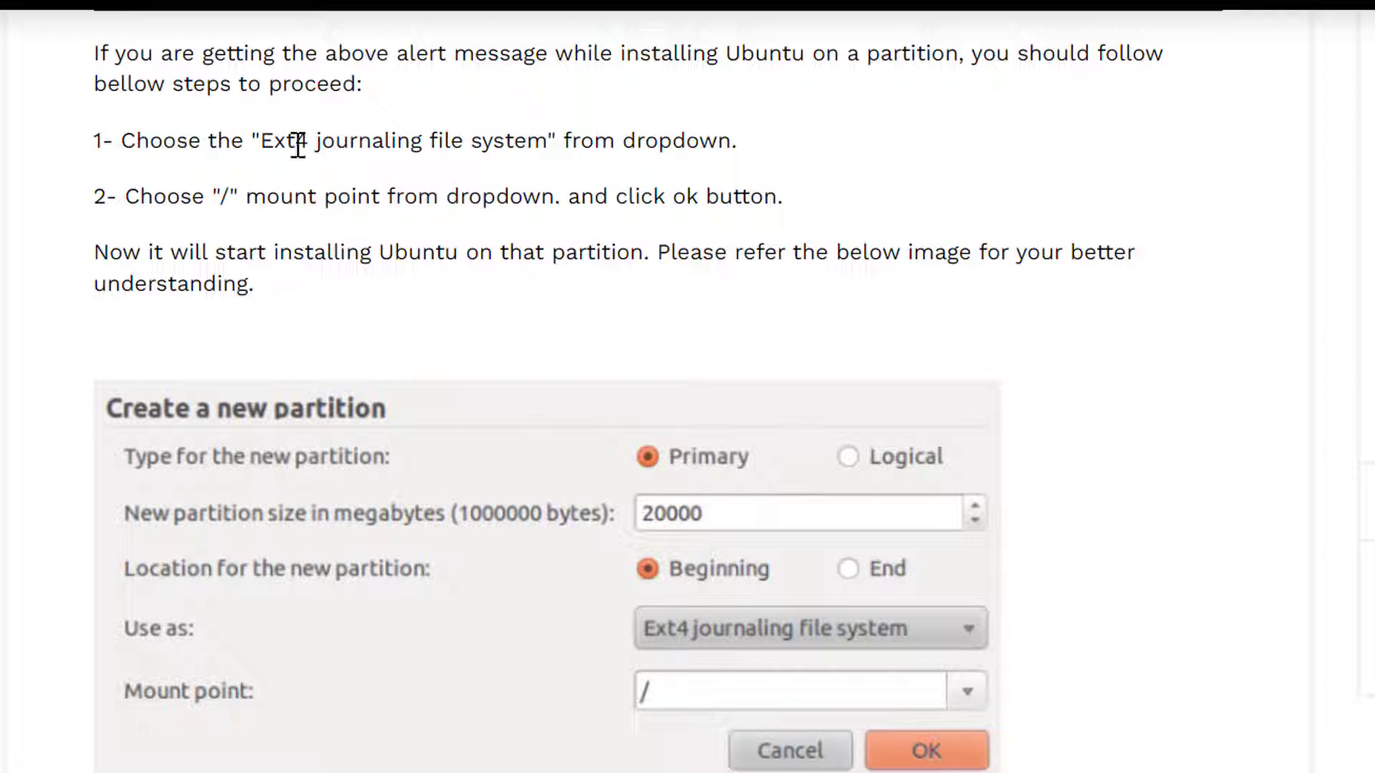
Highlight 'Ext4 journaling file system' in step 1 and the '/' mount point in step 2.
left_click_drag(318, 145, 548, 150)
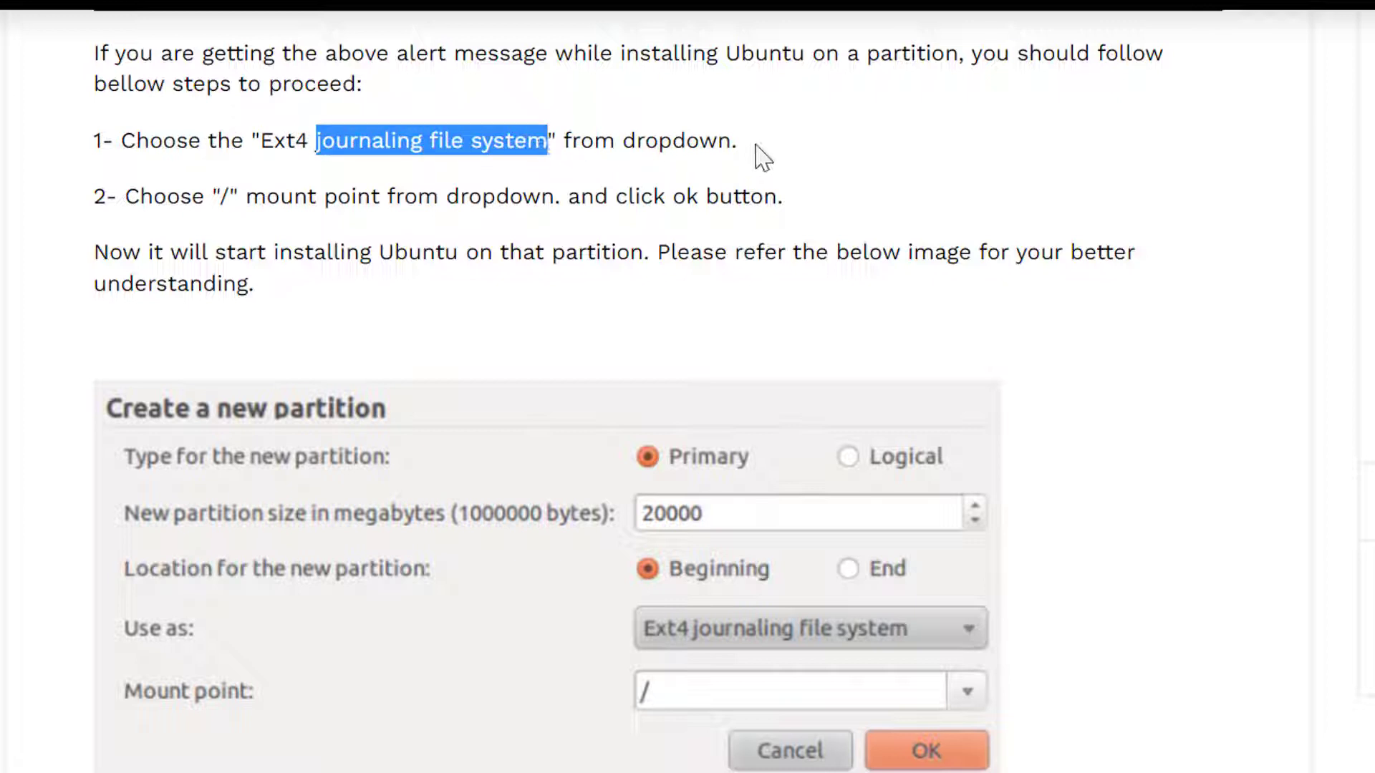
left_click(348, 144)
left_click_drag(263, 145, 550, 145)
left_click(550, 145)
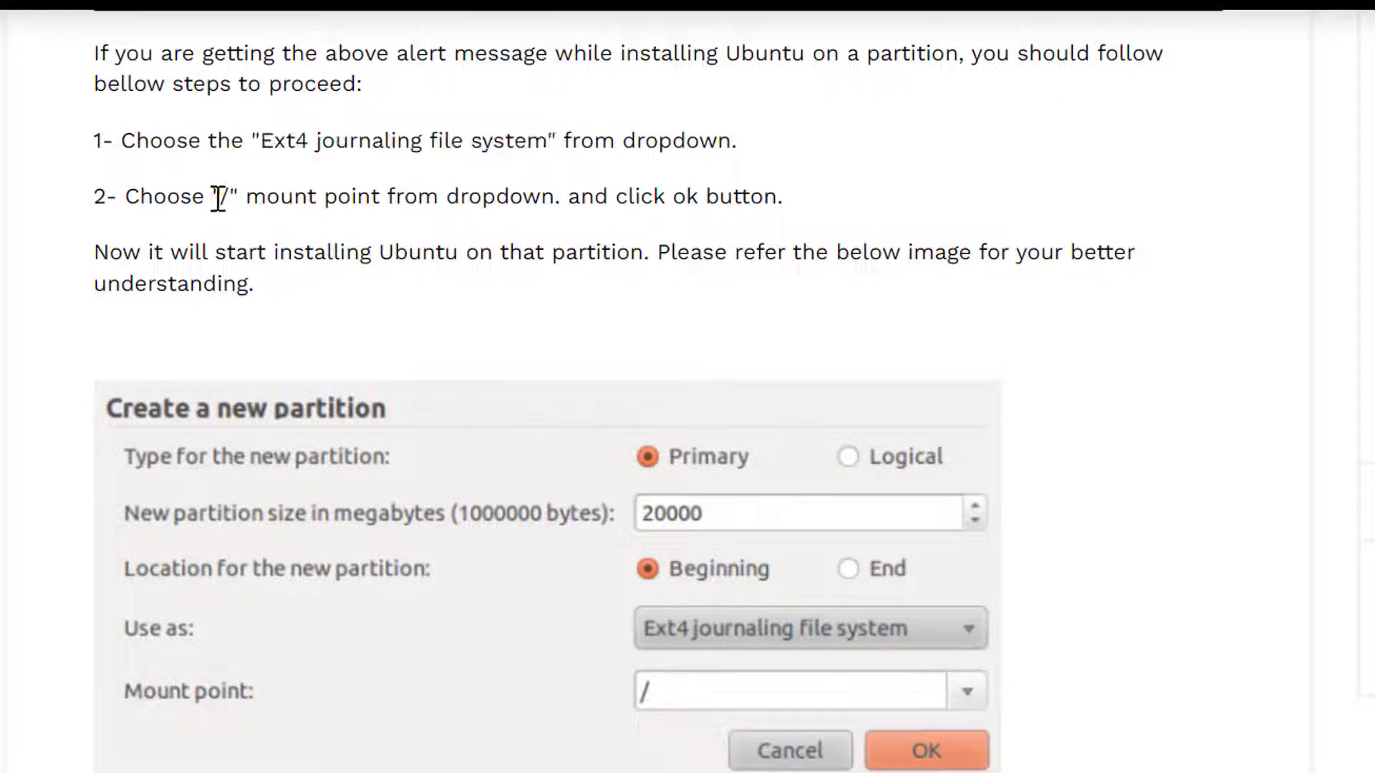
left_click_drag(213, 198, 241, 199)
left_click(338, 209)
scroll(687, 387, "down", 3)
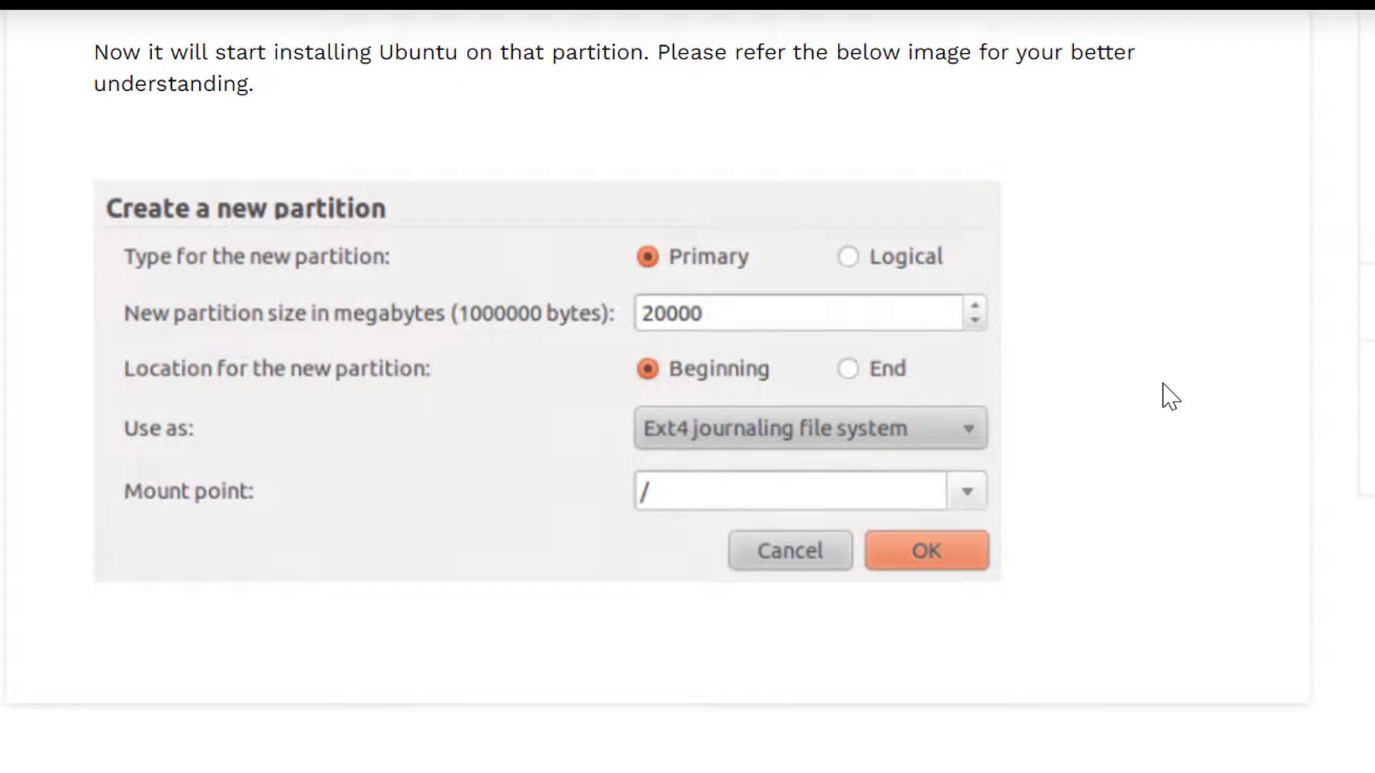
scroll(1089, 451, "up", 3)
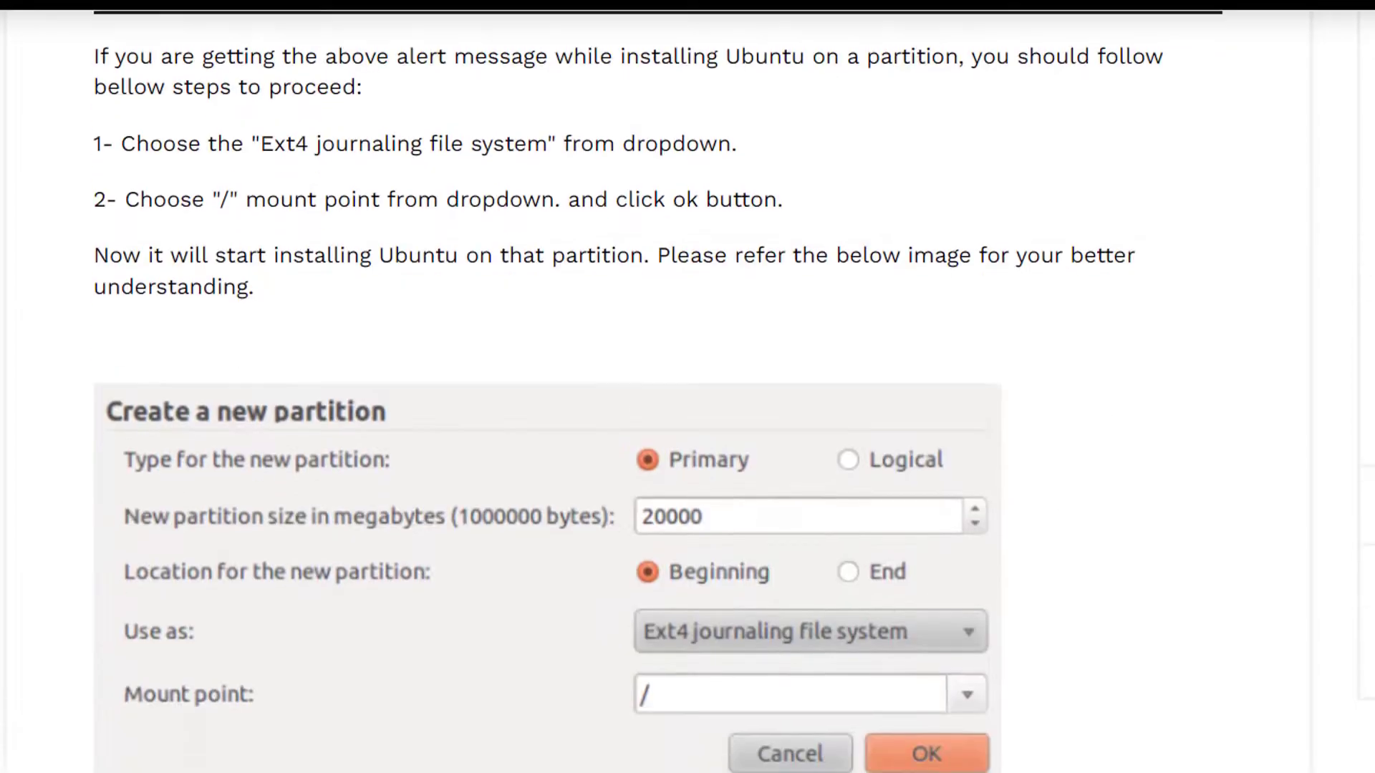